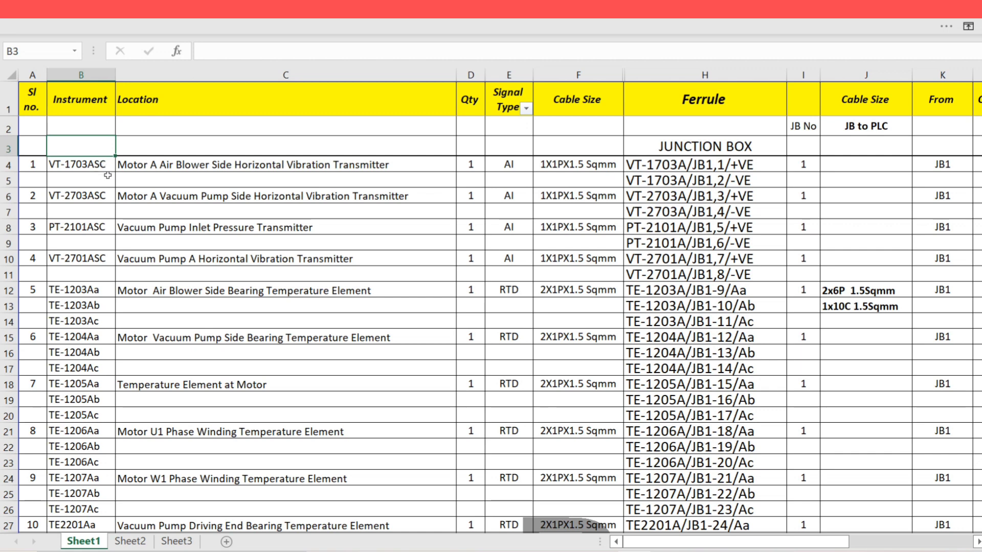
Examine the JB1 entries, from the first instrument's location to TE-1203Aa's ferrule and the junction-box-to-PLC cable columns.
{"action": "left_click", "coordinate": [179, 164]}
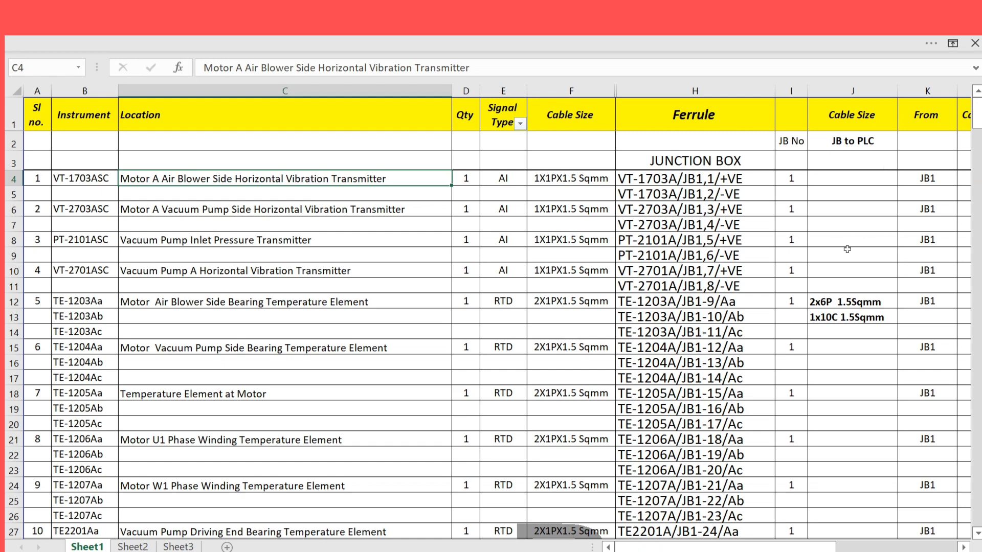
{"action": "left_click_drag", "start_coordinate": [777, 547], "coordinate": [890, 551]}
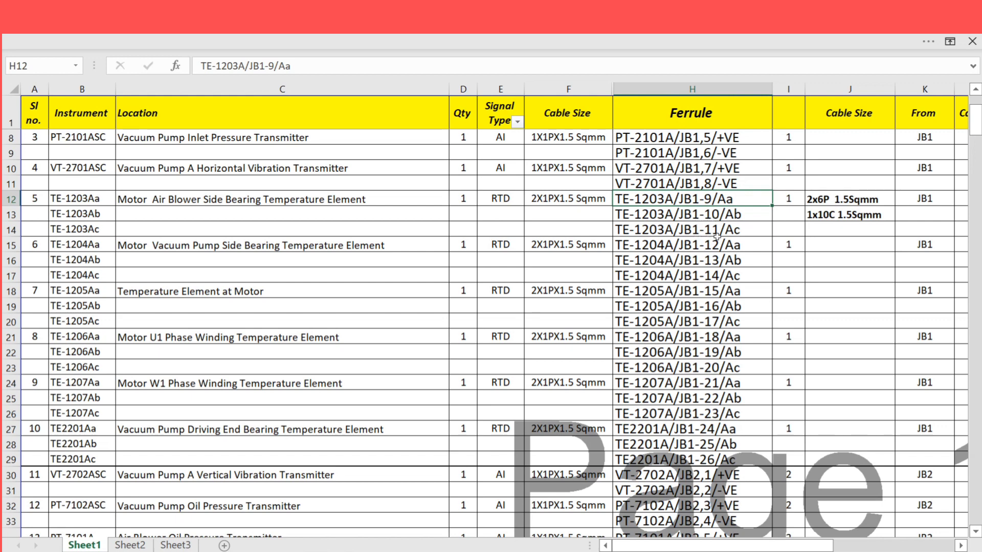
{"action": "mouse_move", "coordinate": [724, 204]}
{"action": "left_mouse_down"}
{"action": "mouse_move", "coordinate": [723, 245]}
{"action": "mouse_move", "coordinate": [724, 197]}
{"action": "left_mouse_up"}
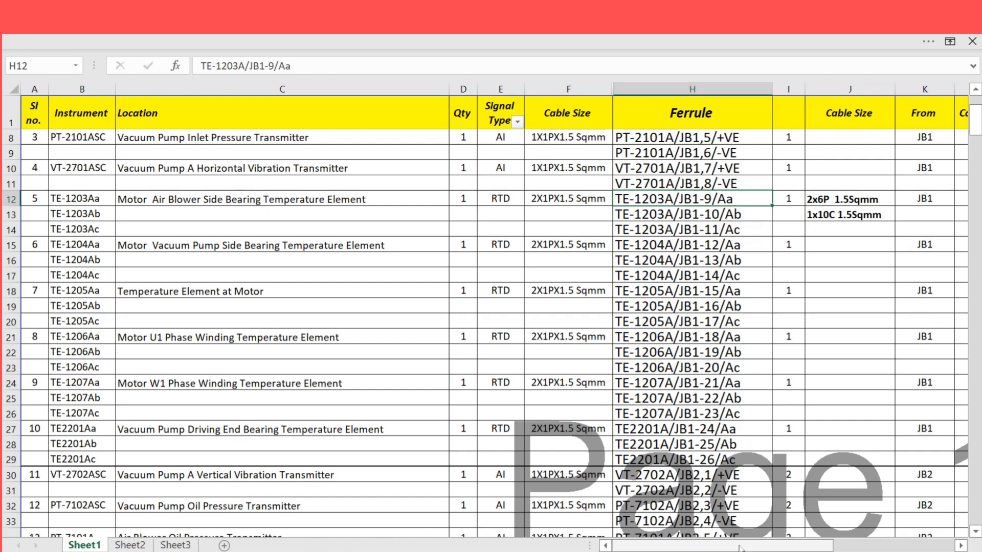
{"action": "left_click_drag", "start_coordinate": [742, 546], "coordinate": [856, 546]}
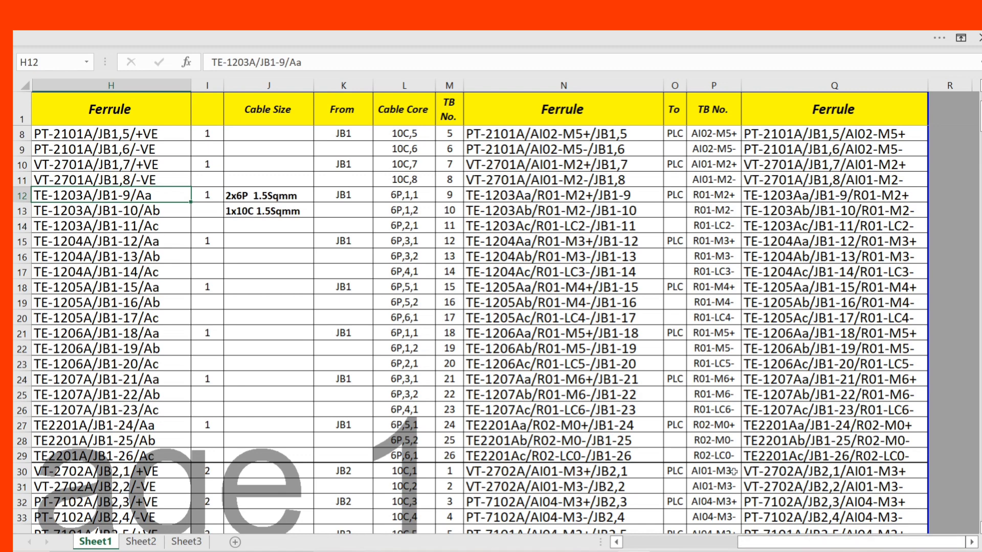
Look through the instrument list from the JB2 entries through JB7, checking locations, signal types, cable sizes and ferrules.
{"action": "scroll", "coordinate": [718, 455], "scroll_direction": "down", "scroll_amount": 7}
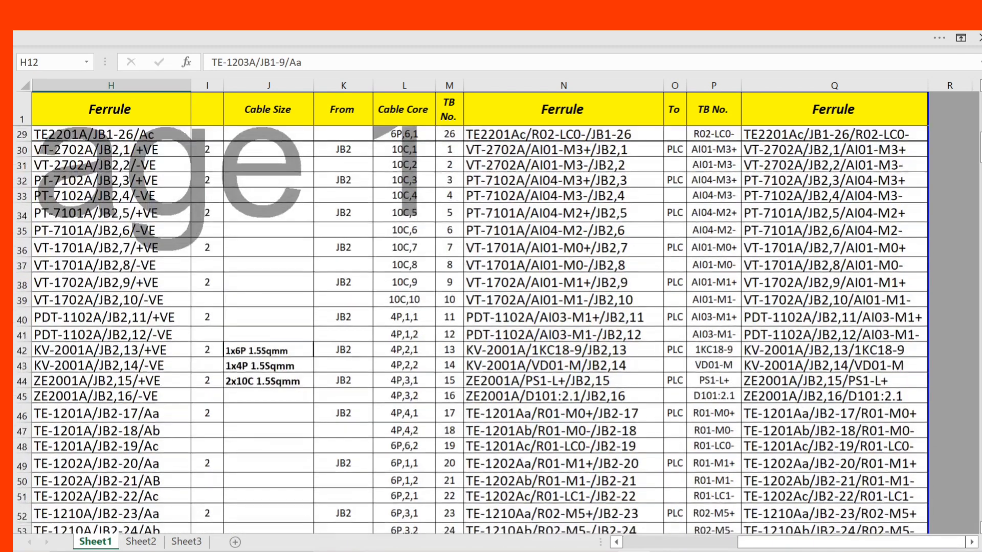
{"action": "scroll", "coordinate": [770, 546], "scroll_direction": "left", "scroll_amount": 5}
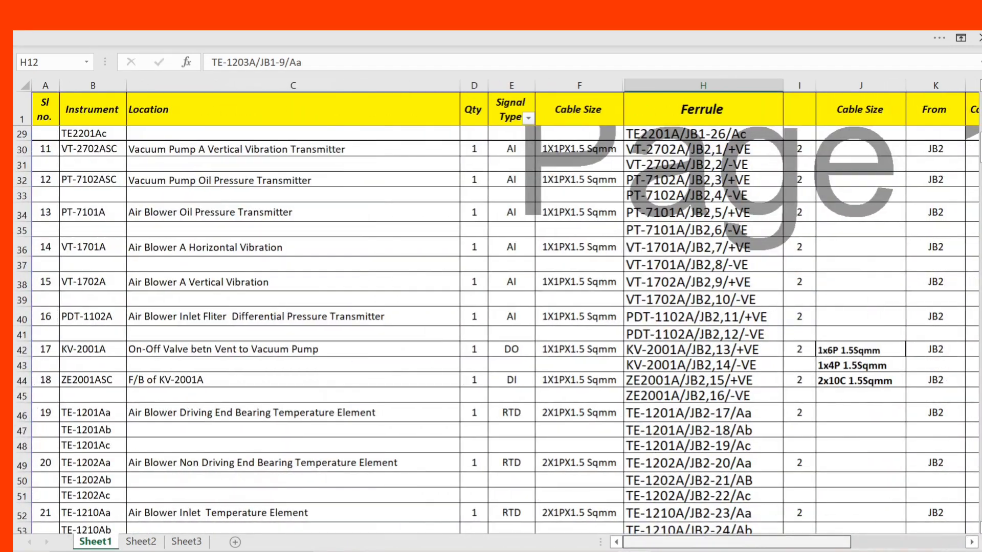
{"action": "scroll", "coordinate": [280, 421], "scroll_direction": "down", "scroll_amount": 1}
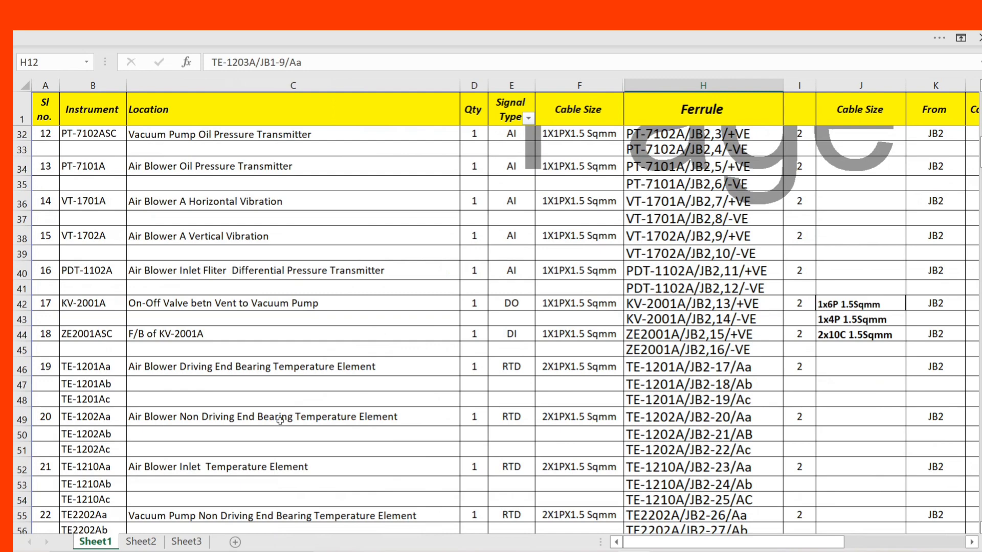
{"action": "scroll", "coordinate": [120, 297], "scroll_direction": "down", "scroll_amount": 6}
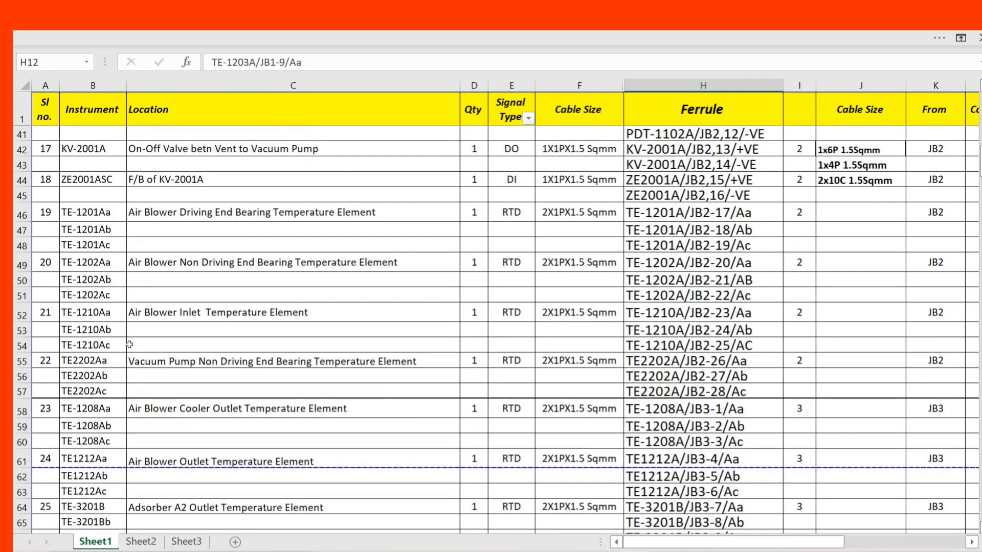
{"action": "scroll", "coordinate": [131, 343], "scroll_direction": "down", "scroll_amount": 3}
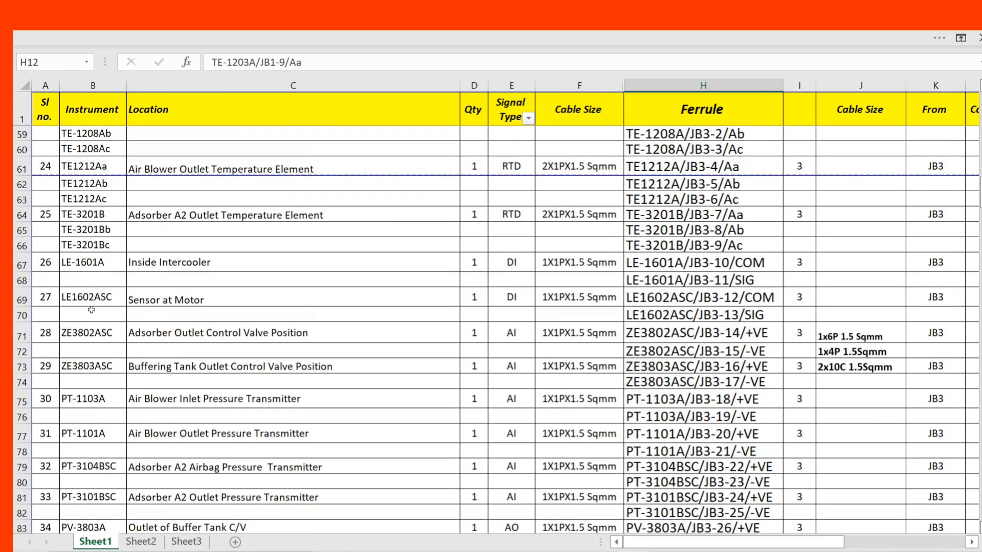
{"action": "scroll", "coordinate": [92, 307], "scroll_direction": "down", "scroll_amount": 3}
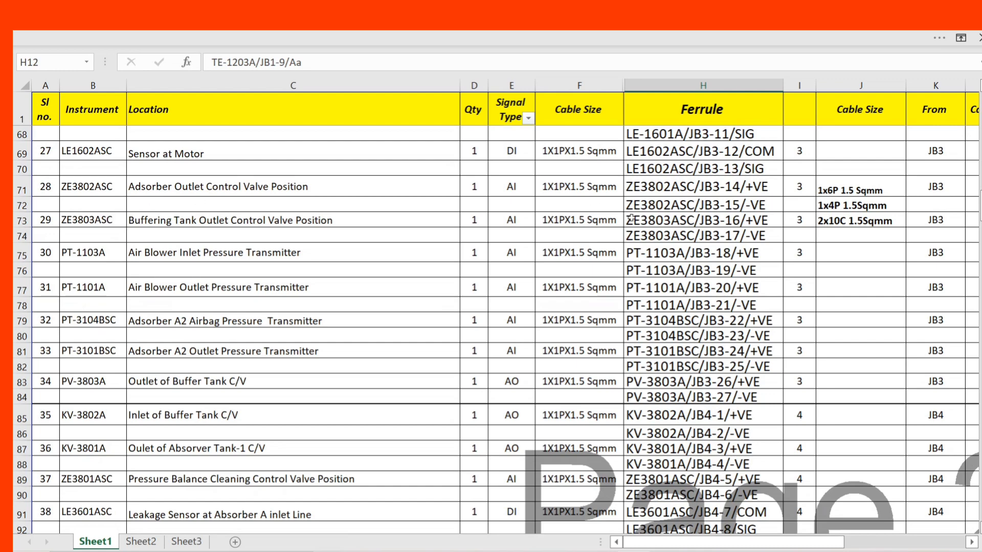
{"action": "scroll", "coordinate": [105, 379], "scroll_direction": "down", "scroll_amount": 4}
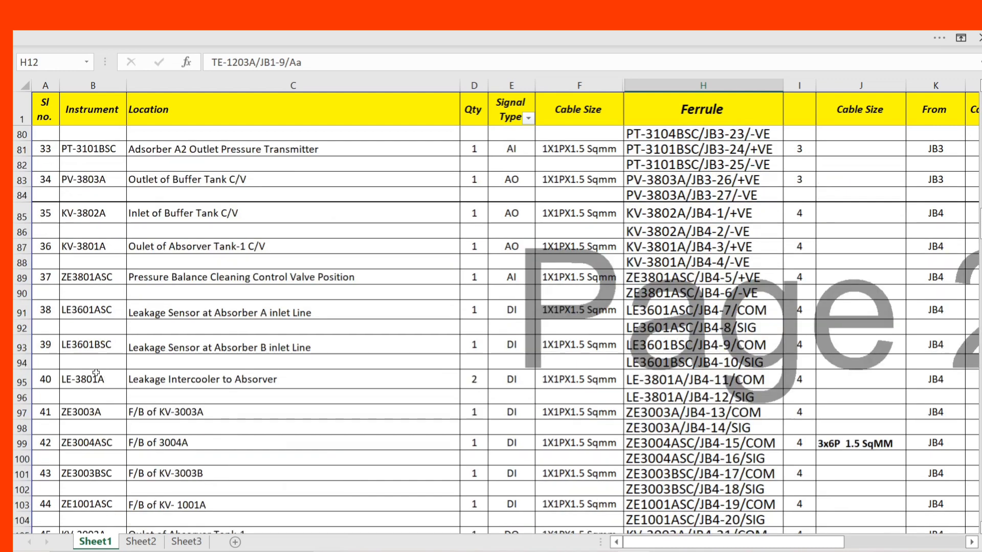
{"action": "scroll", "coordinate": [97, 370], "scroll_direction": "down", "scroll_amount": 3}
{"action": "scroll", "coordinate": [100, 363], "scroll_direction": "down", "scroll_amount": 3}
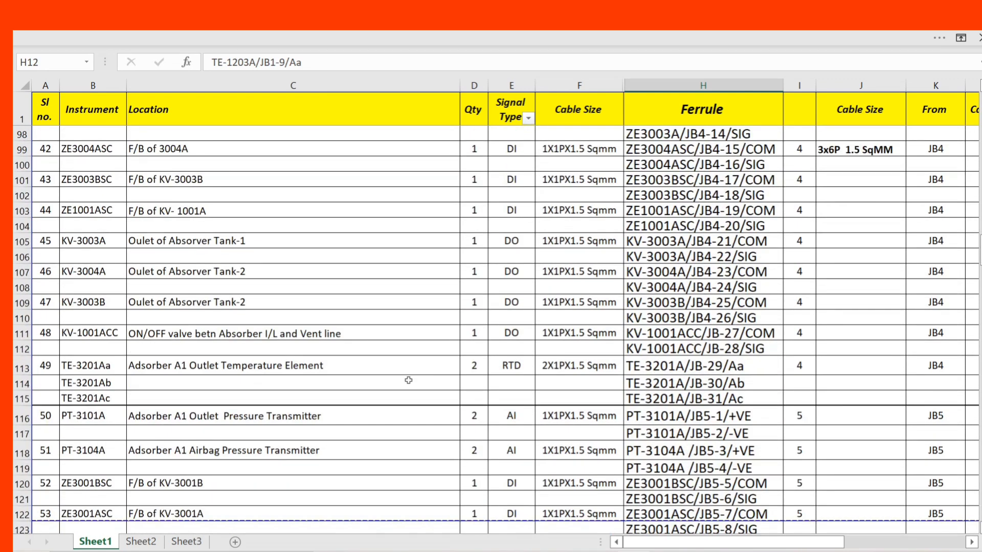
{"action": "scroll", "coordinate": [289, 389], "scroll_direction": "down", "scroll_amount": 3}
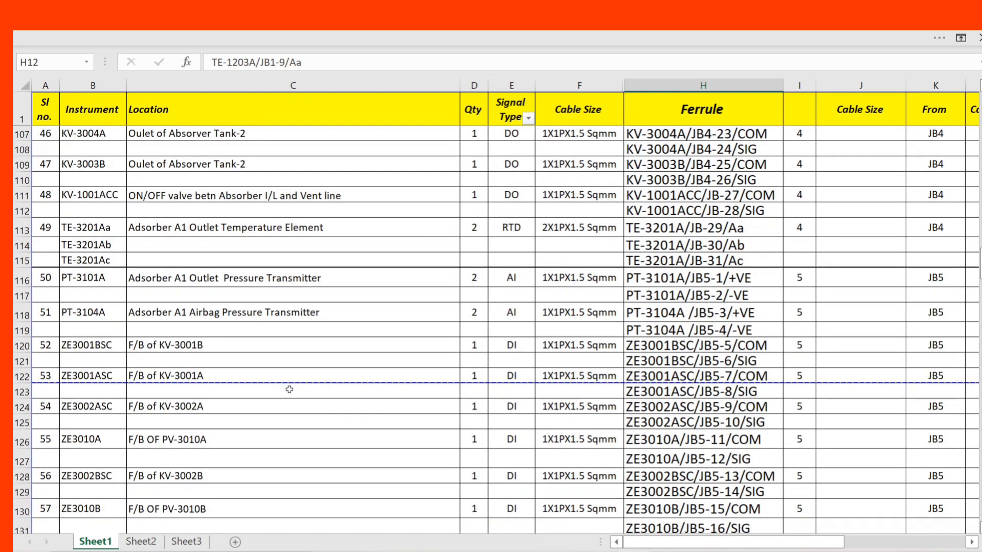
{"action": "scroll", "coordinate": [289, 390], "scroll_direction": "down", "scroll_amount": 3}
{"action": "scroll", "coordinate": [291, 386], "scroll_direction": "down", "scroll_amount": 3}
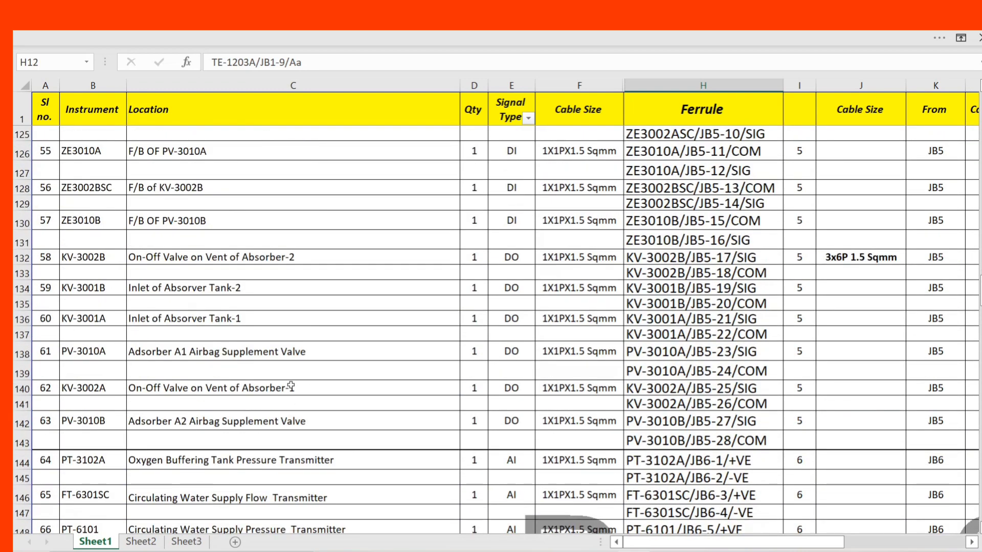
{"action": "scroll", "coordinate": [290, 386], "scroll_direction": "down", "scroll_amount": 3}
{"action": "scroll", "coordinate": [291, 384], "scroll_direction": "down", "scroll_amount": 10}
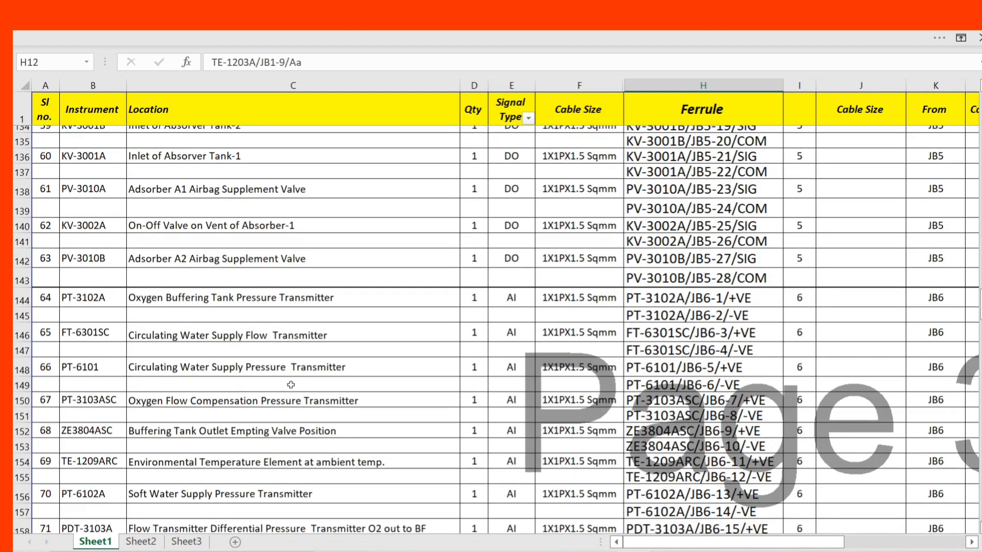
{"action": "scroll", "coordinate": [290, 385], "scroll_direction": "down", "scroll_amount": 1}
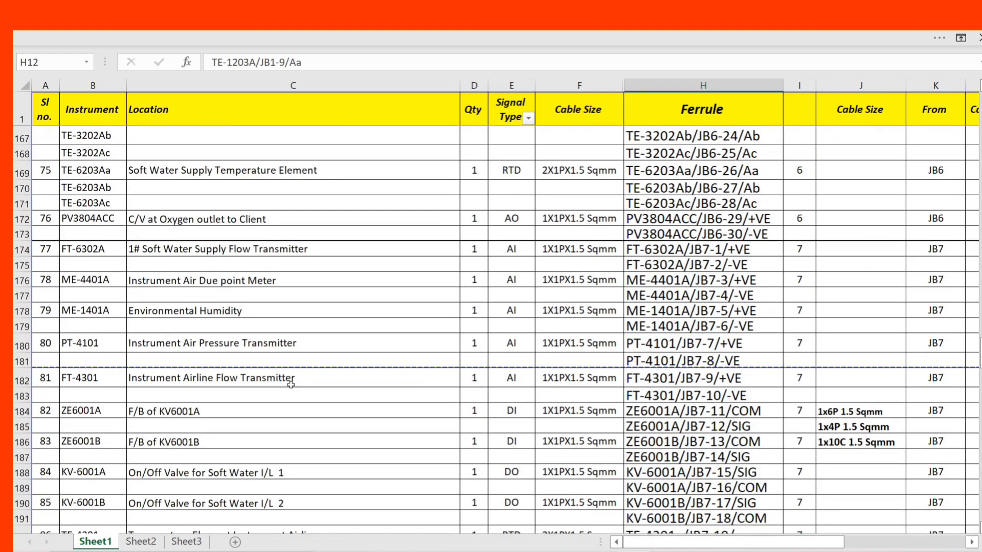
{"action": "scroll", "coordinate": [291, 385], "scroll_direction": "down", "scroll_amount": 1}
Review the instrument list again from its first row down to the JB4 instruments.
{"action": "scroll", "coordinate": [292, 386], "scroll_direction": "up", "scroll_amount": 20}
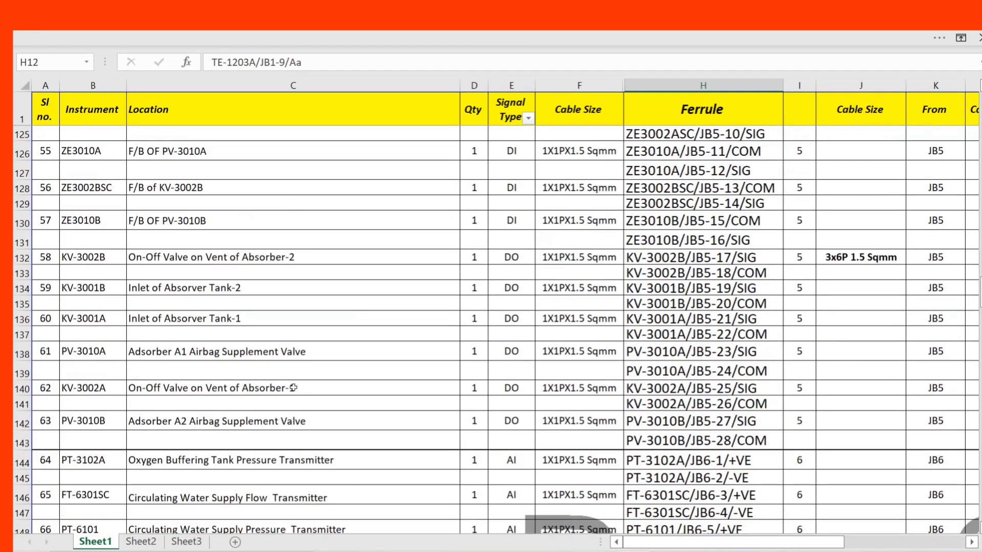
{"action": "scroll", "coordinate": [293, 386], "scroll_direction": "up", "scroll_amount": 20}
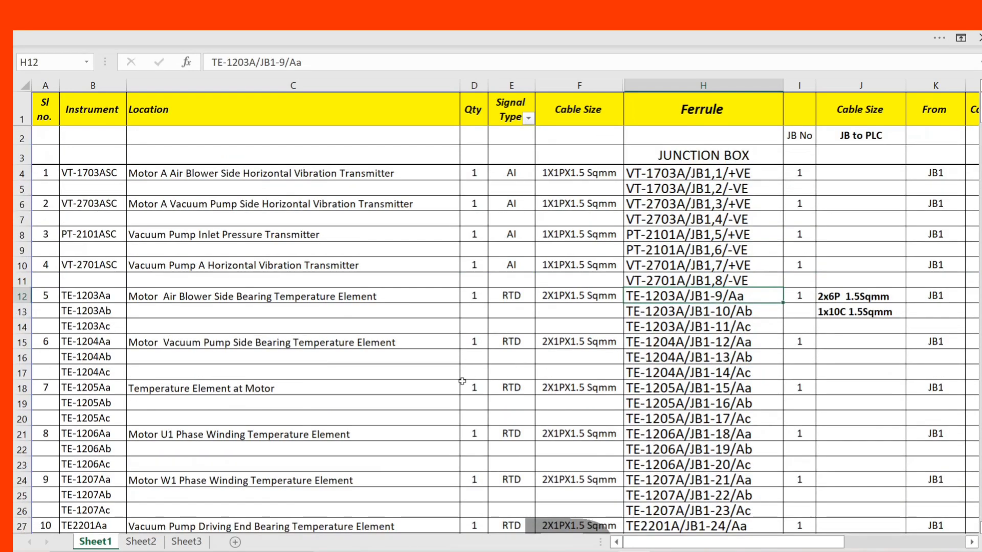
{"action": "scroll", "coordinate": [460, 381], "scroll_direction": "down", "scroll_amount": 5}
{"action": "scroll", "coordinate": [408, 332], "scroll_direction": "down", "scroll_amount": 7}
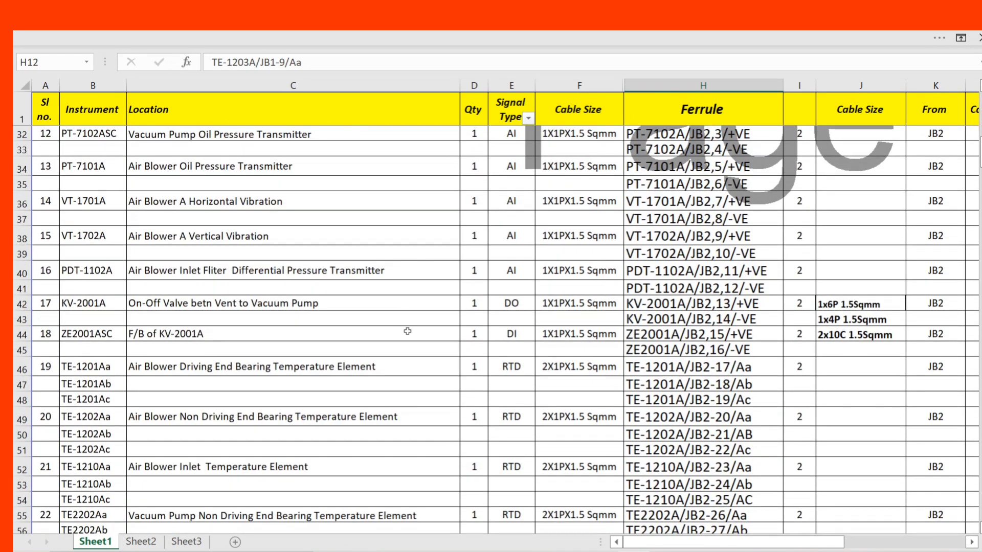
{"action": "scroll", "coordinate": [408, 332], "scroll_direction": "down", "scroll_amount": 5}
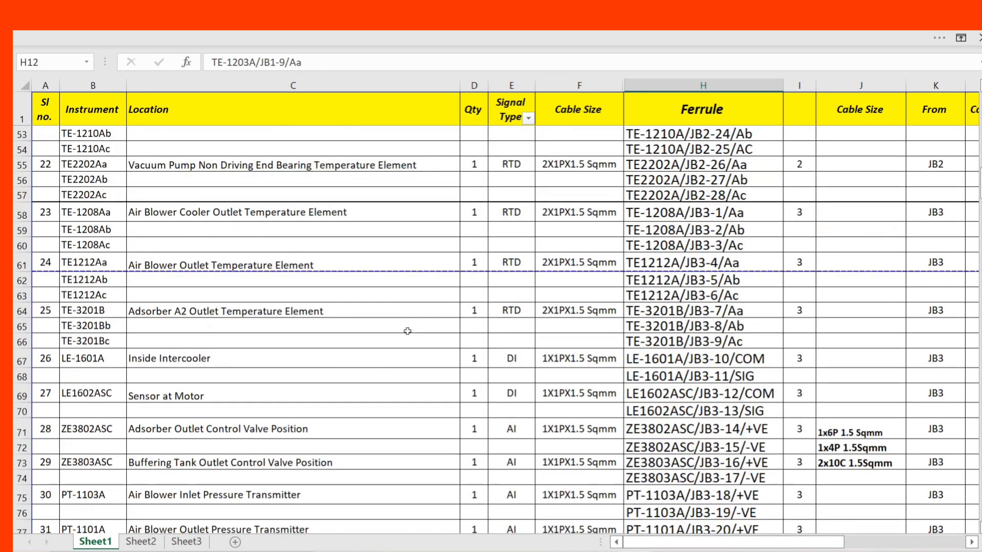
{"action": "scroll", "coordinate": [408, 332], "scroll_direction": "down", "scroll_amount": 2}
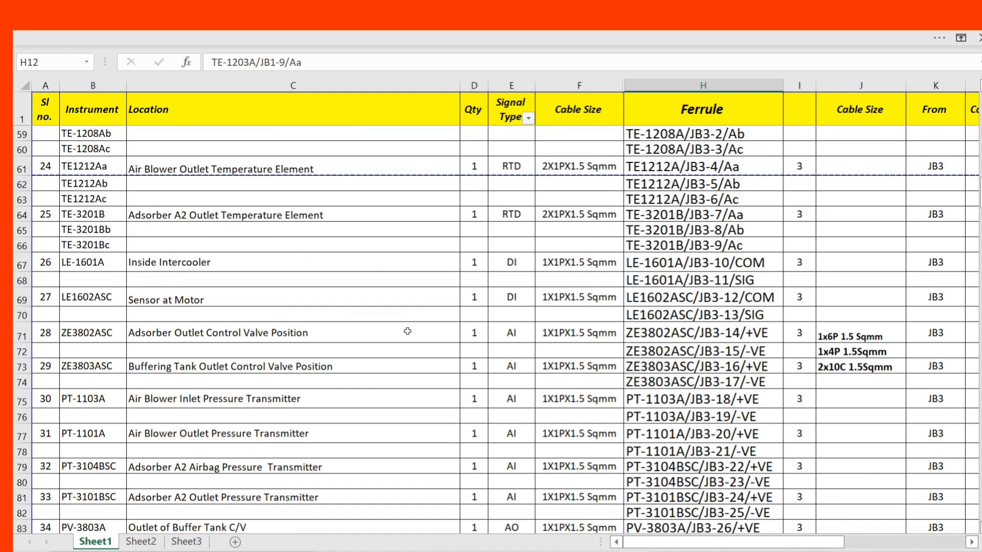
{"action": "scroll", "coordinate": [407, 331], "scroll_direction": "down", "scroll_amount": 2}
{"action": "scroll", "coordinate": [408, 332], "scroll_direction": "down", "scroll_amount": 4}
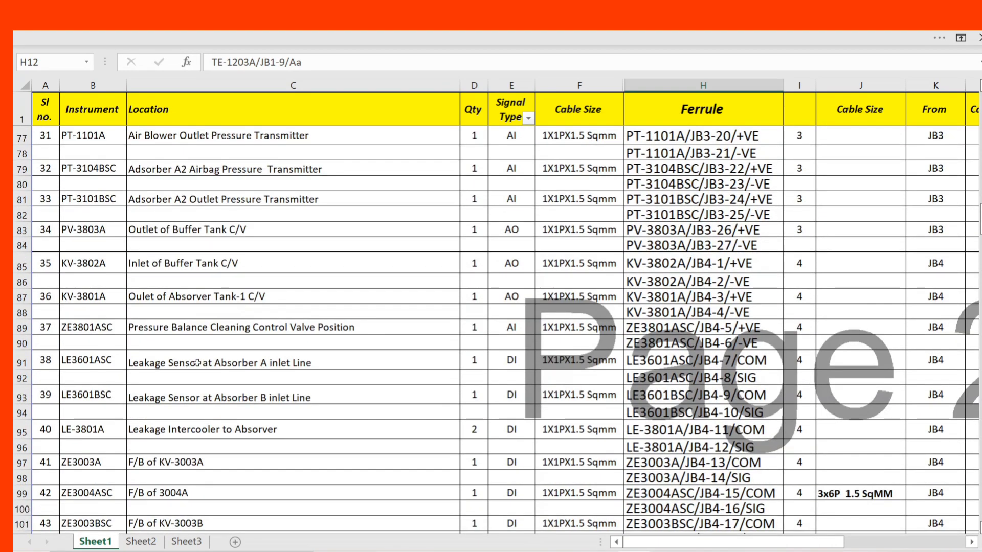
{"action": "scroll", "coordinate": [196, 364], "scroll_direction": "down", "scroll_amount": 1}
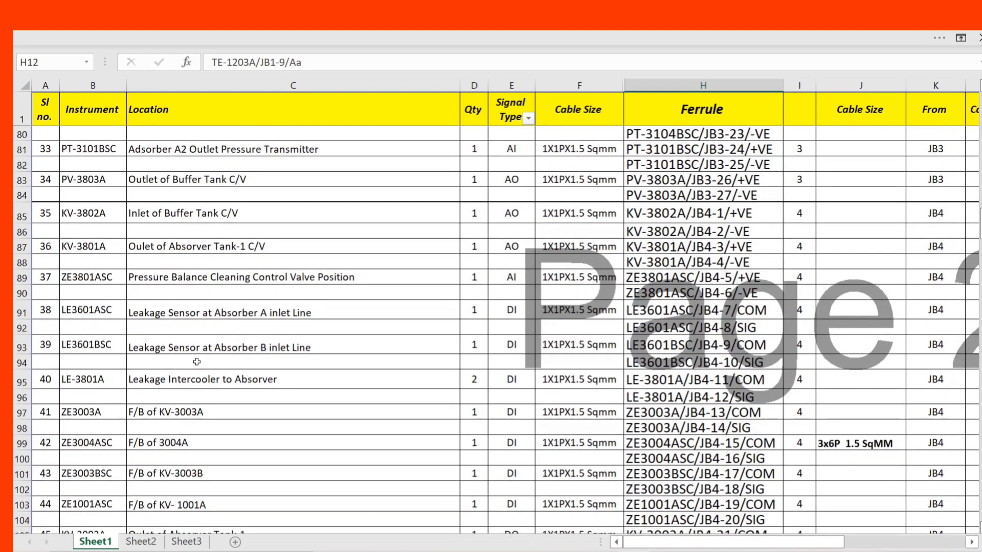
Examine instrument ZE3801ASC's tag, location, signal type and its field-side ferrule ending in +VE.
{"action": "left_click", "coordinate": [94, 279]}
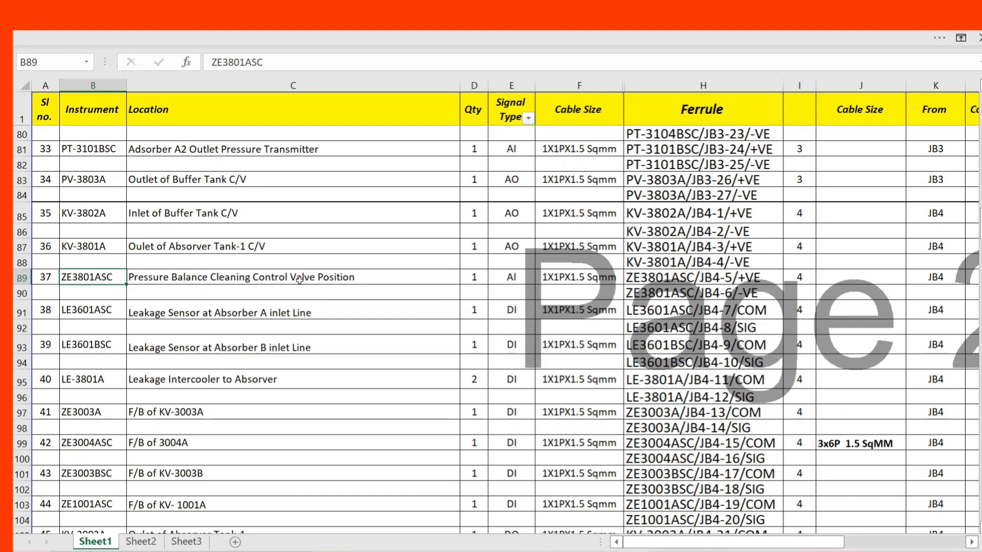
{"action": "left_click", "coordinate": [328, 280]}
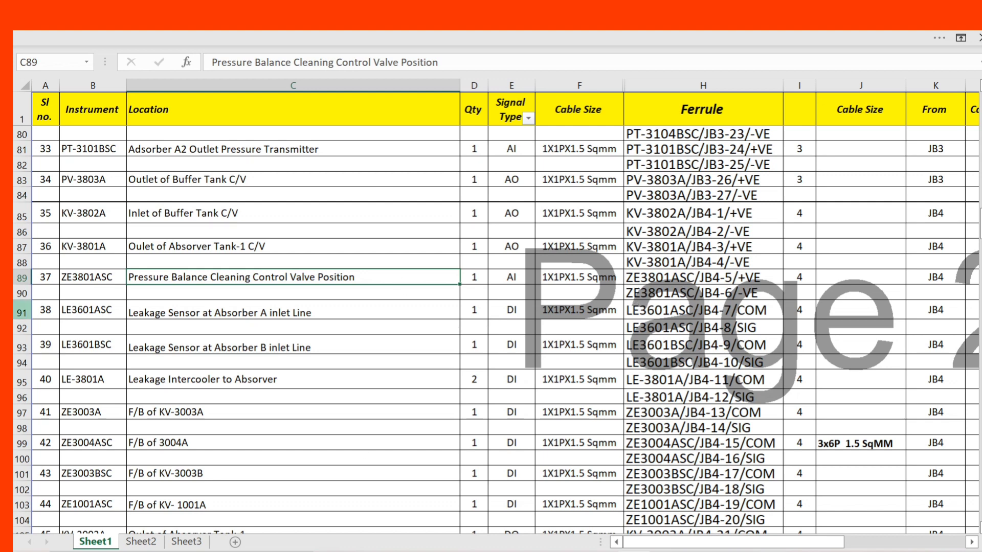
{"action": "left_click", "coordinate": [91, 281]}
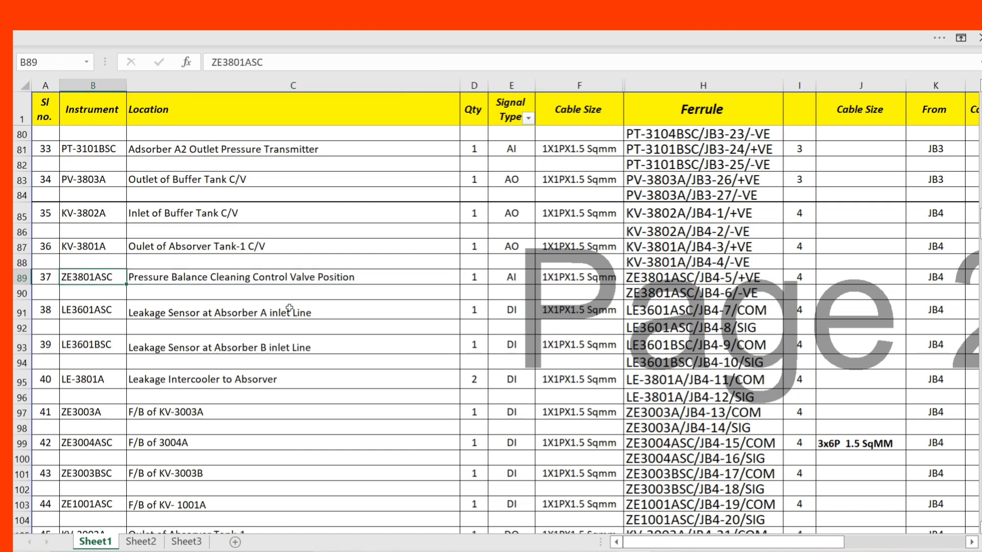
{"action": "left_click", "coordinate": [512, 281]}
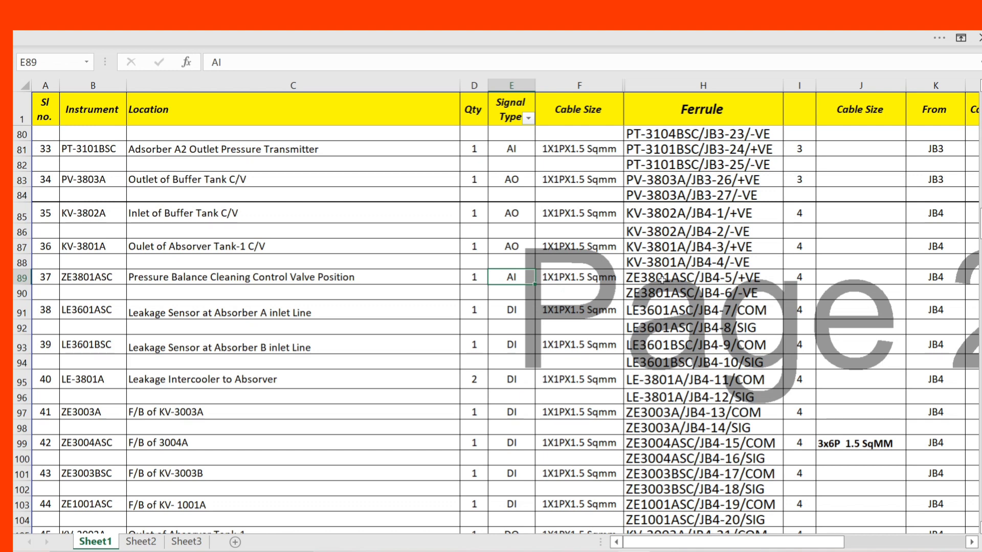
{"action": "left_click", "coordinate": [663, 278]}
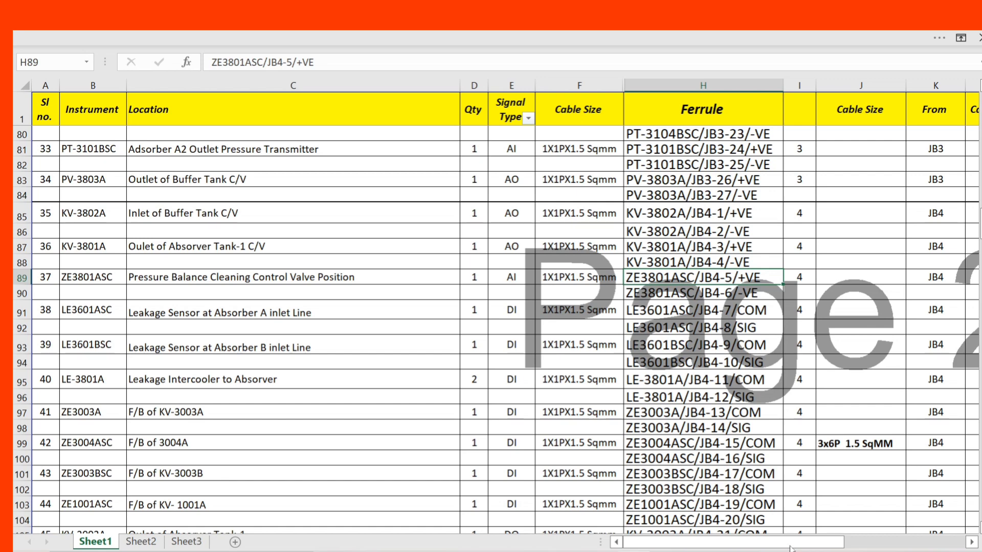
Check ZE3801ASC's source junction box and terminal number, along with the two KV-3801A terminal numbers above it.
{"action": "left_click_drag", "start_coordinate": [790, 548], "coordinate": [904, 548]}
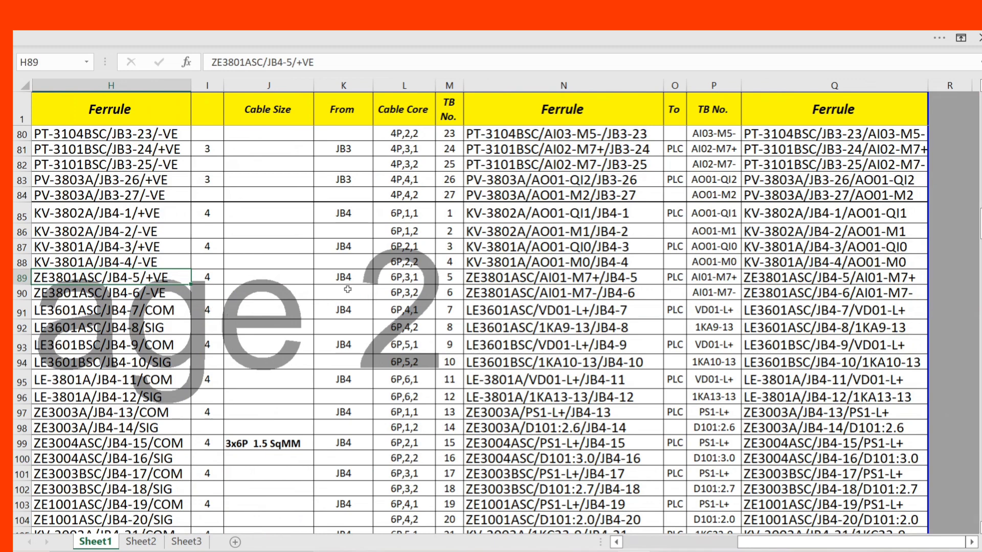
{"action": "left_click", "coordinate": [343, 281]}
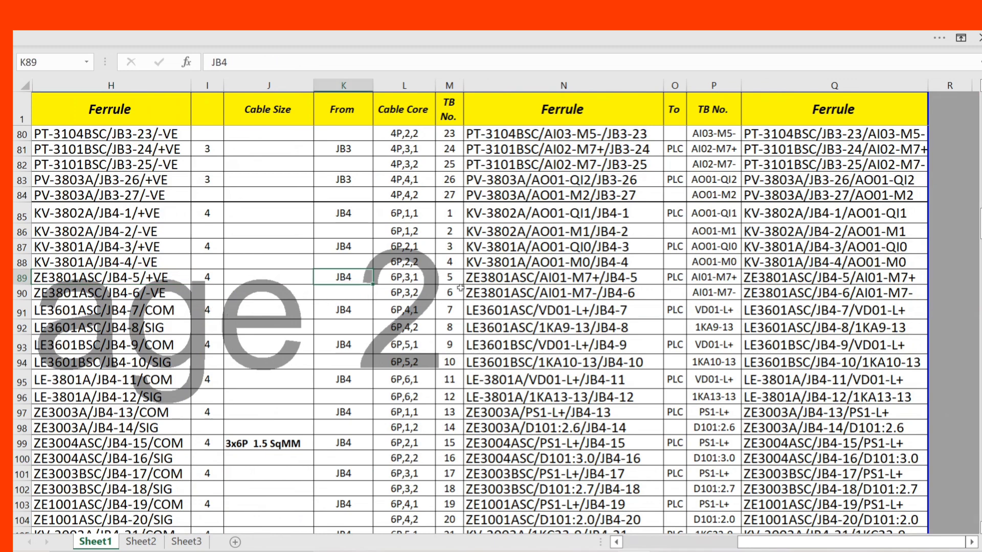
{"action": "left_click", "coordinate": [454, 280]}
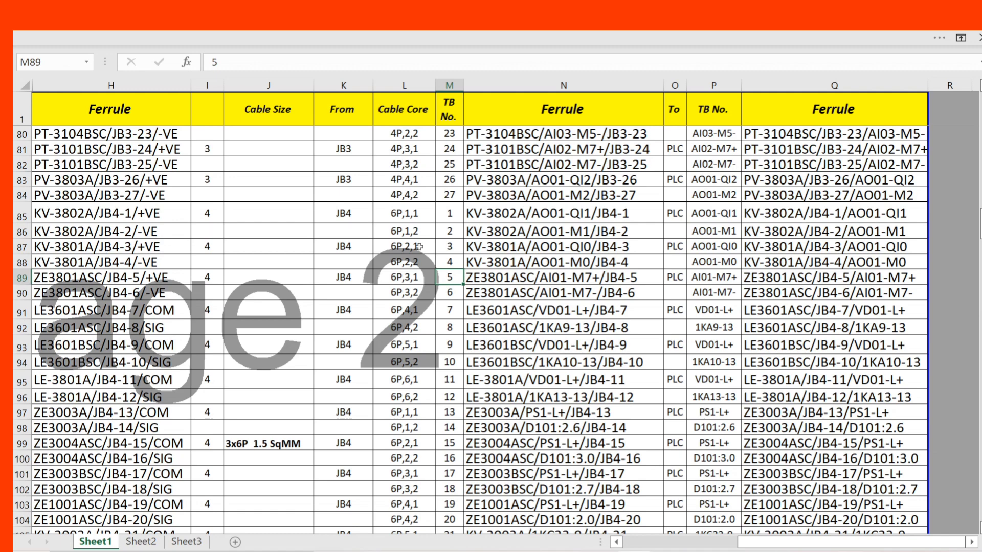
{"action": "left_click", "coordinate": [451, 249]}
{"action": "left_click", "coordinate": [450, 263]}
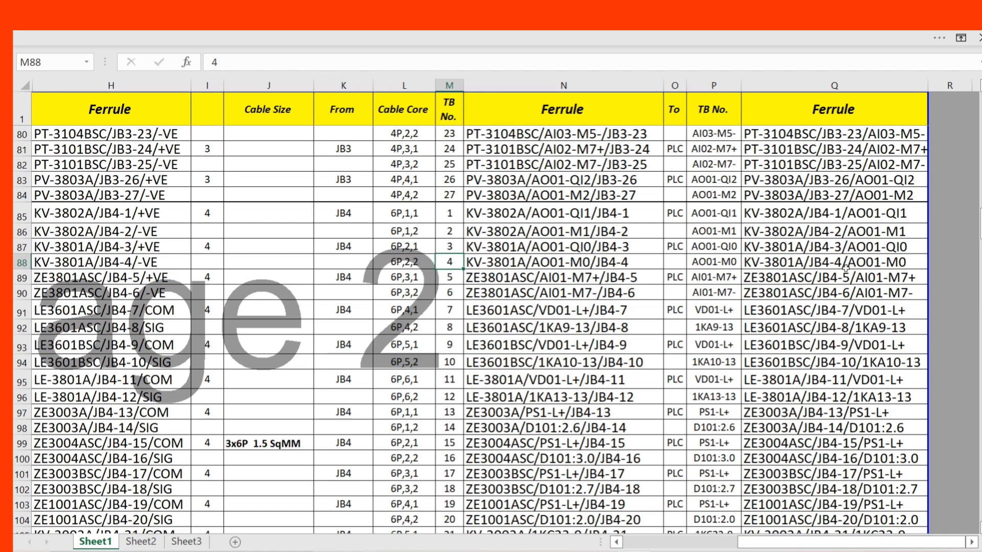
Compare the junction-box ferrules of KV-3801A and ZE3801ASC in column N, and check ZE3801ASC's positive PLC-end ferrule in column Q.
{"action": "left_click", "coordinate": [506, 249]}
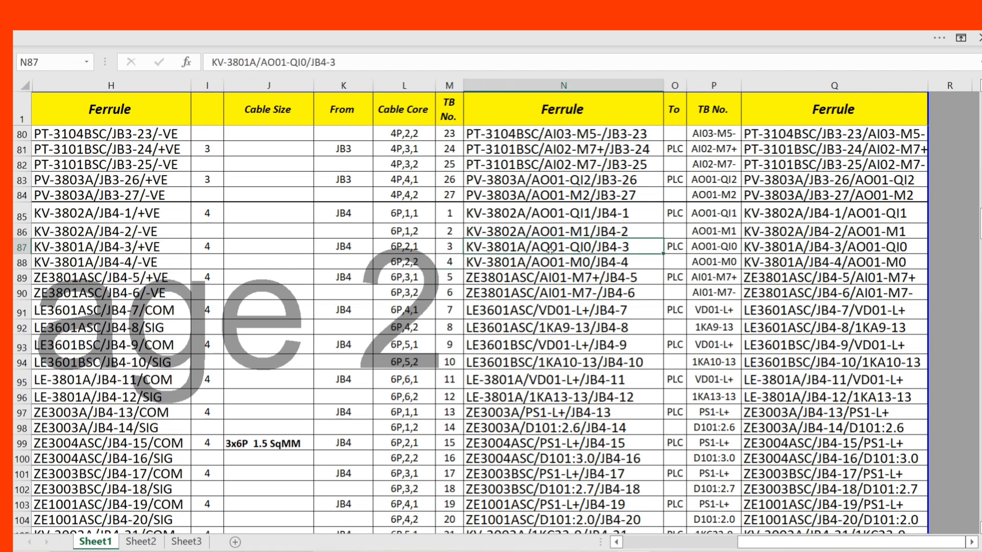
{"action": "left_click", "coordinate": [505, 281]}
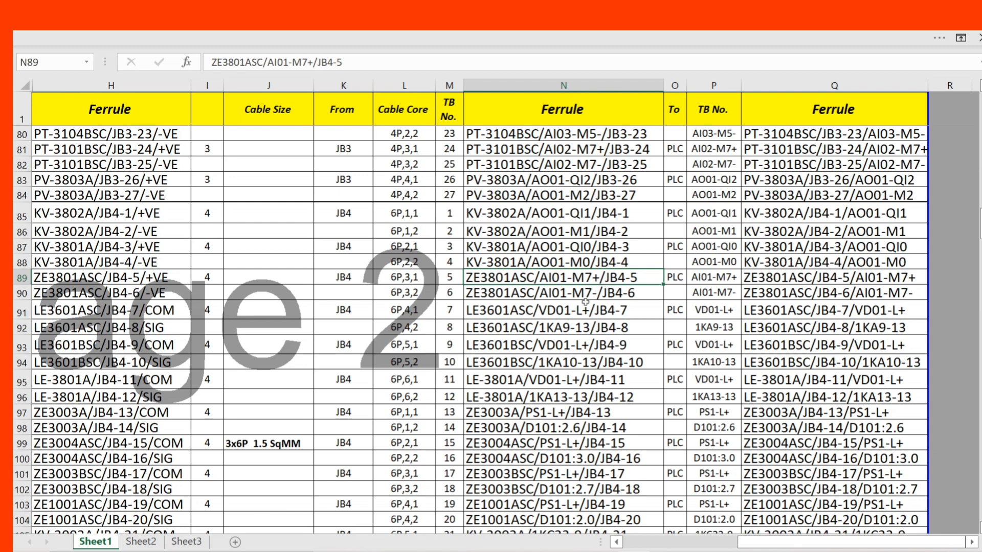
{"action": "left_click", "coordinate": [643, 296]}
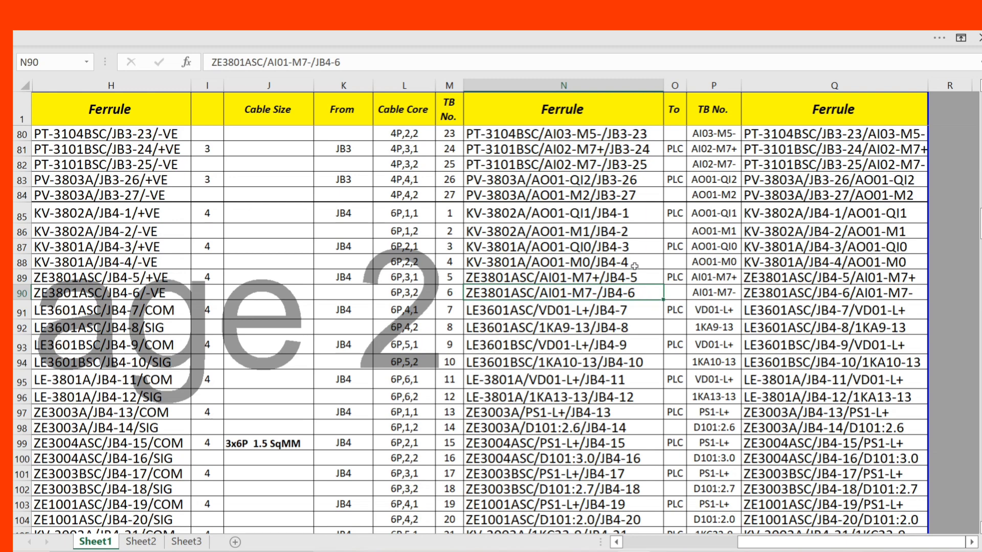
{"action": "left_click", "coordinate": [640, 248]}
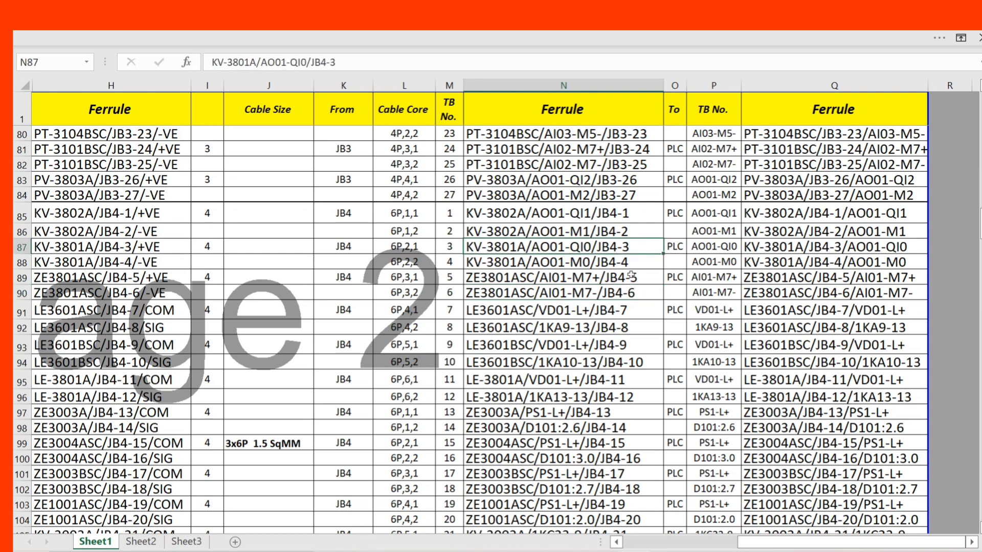
{"action": "left_click", "coordinate": [639, 263]}
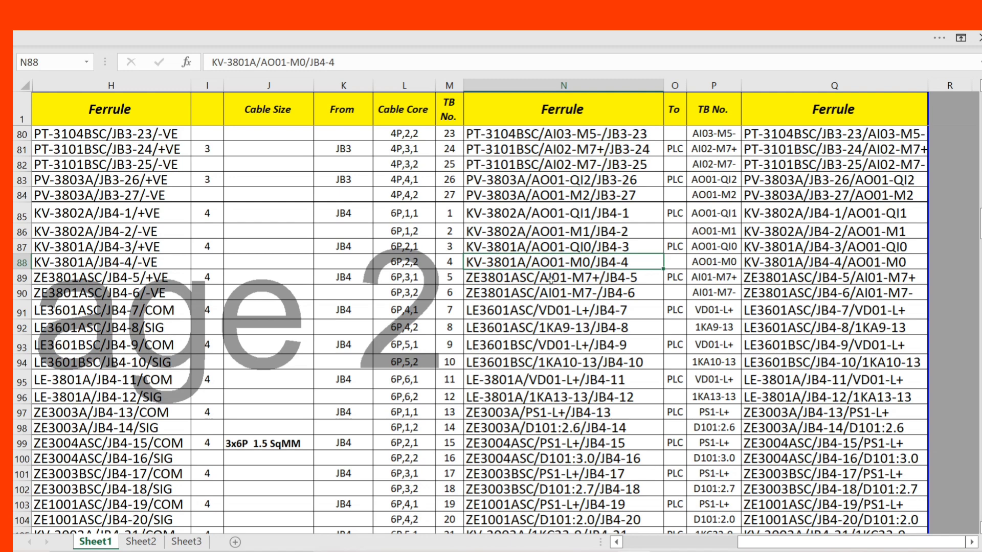
{"action": "left_click", "coordinate": [642, 282]}
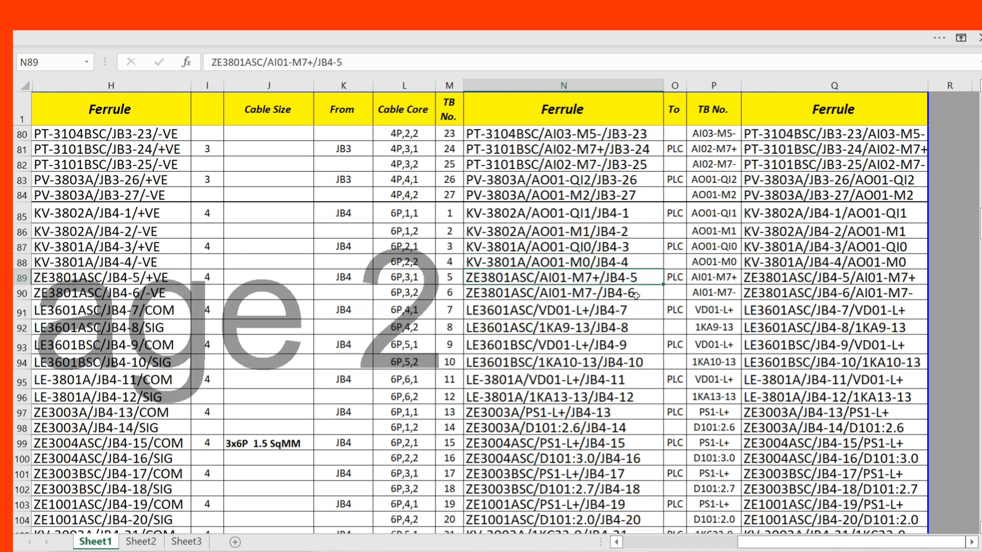
{"action": "left_click", "coordinate": [636, 296]}
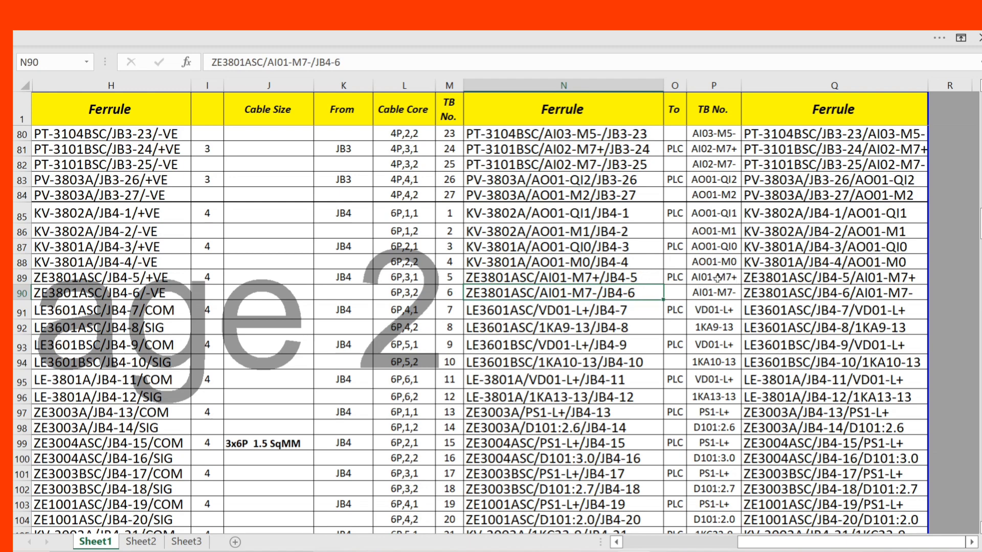
{"action": "left_click", "coordinate": [787, 280]}
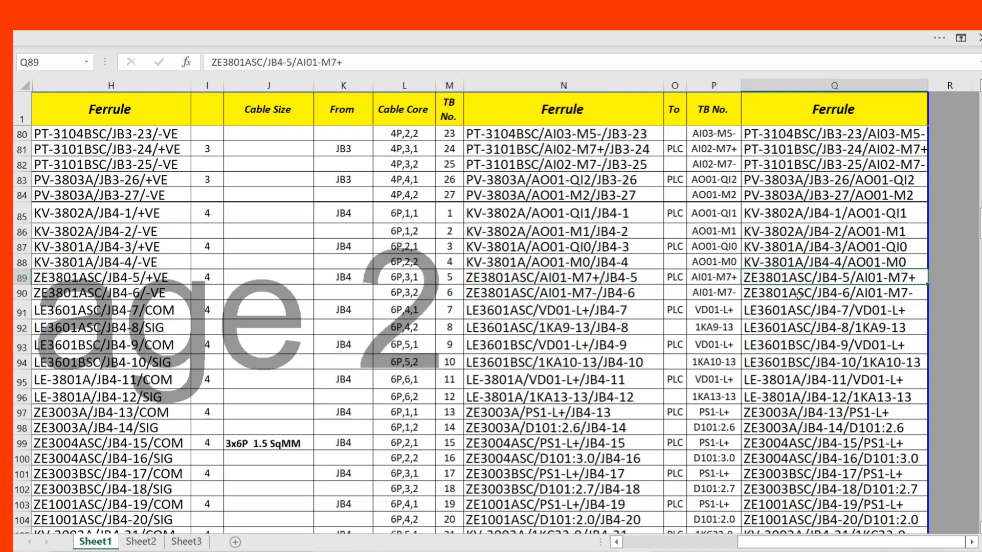